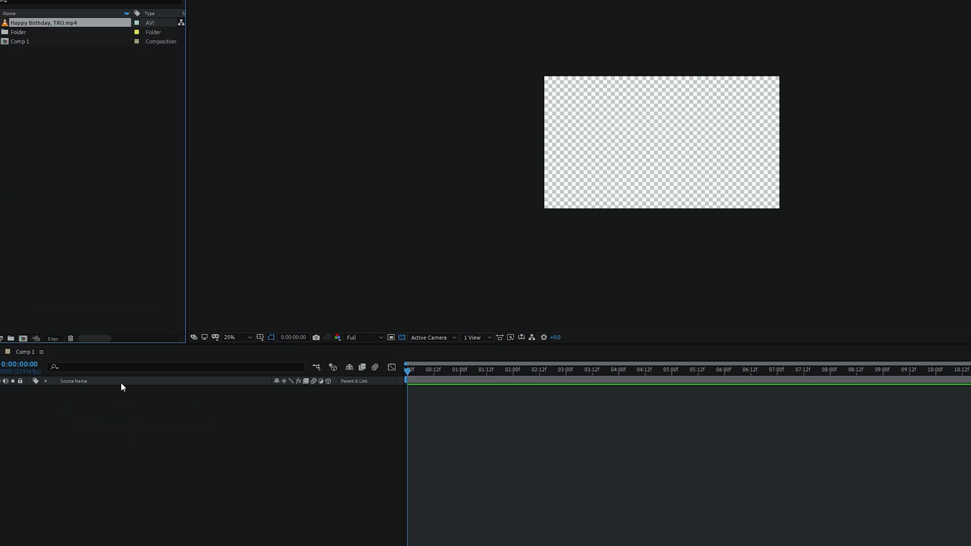
Step: Add the Happy Birthday clip to Comp 1, slide the top layer right with Position keyframes, and extend the work area
drag(121, 387, 121, 388)
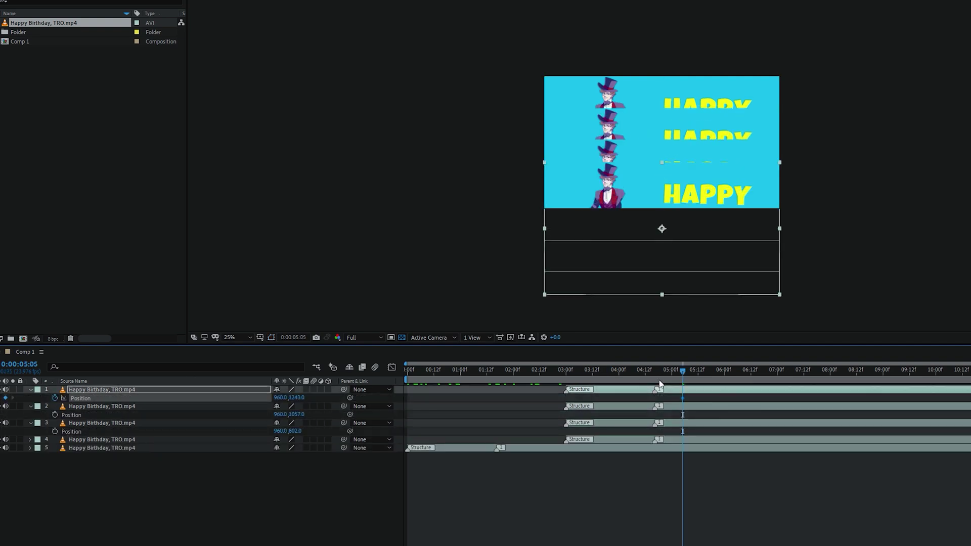
drag(613, 262, 742, 295)
double_click(799, 375)
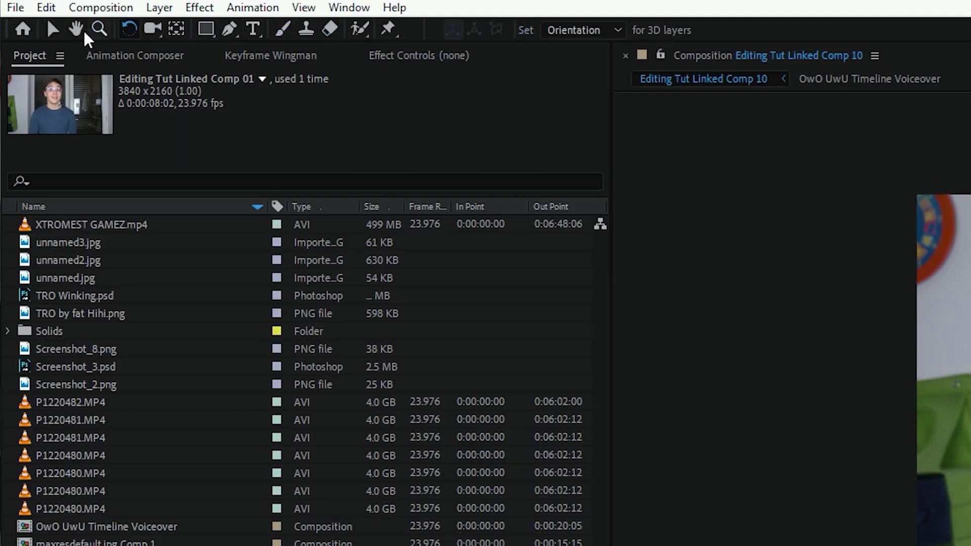
Step: Return to the Selection tool and switch to the Default workspace layout
click(53, 29)
click(352, 8)
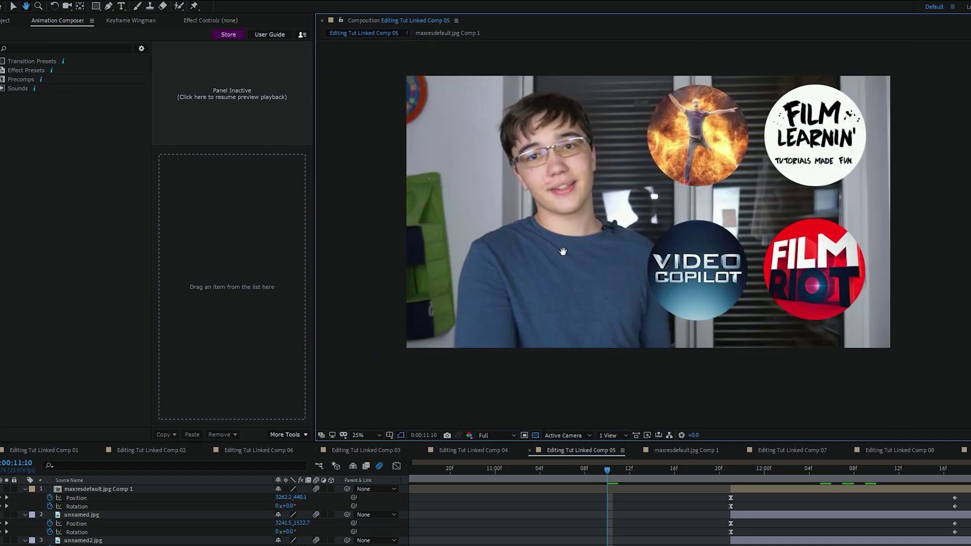
Step: Pan the composition view with the Hand tool
drag(563, 252, 655, 295)
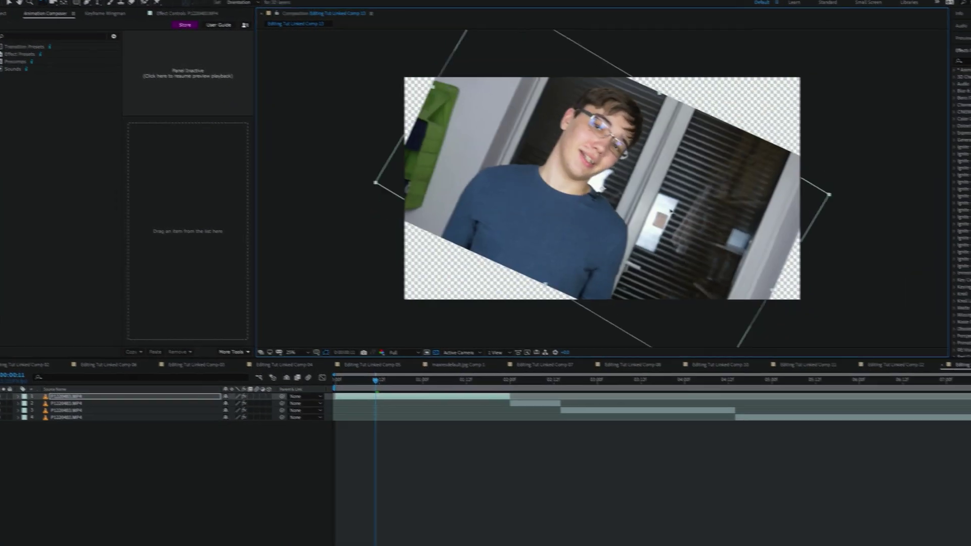
Step: Show the top P1220483.MP4 layer's Rotation and scrub it to +19°
key(r)
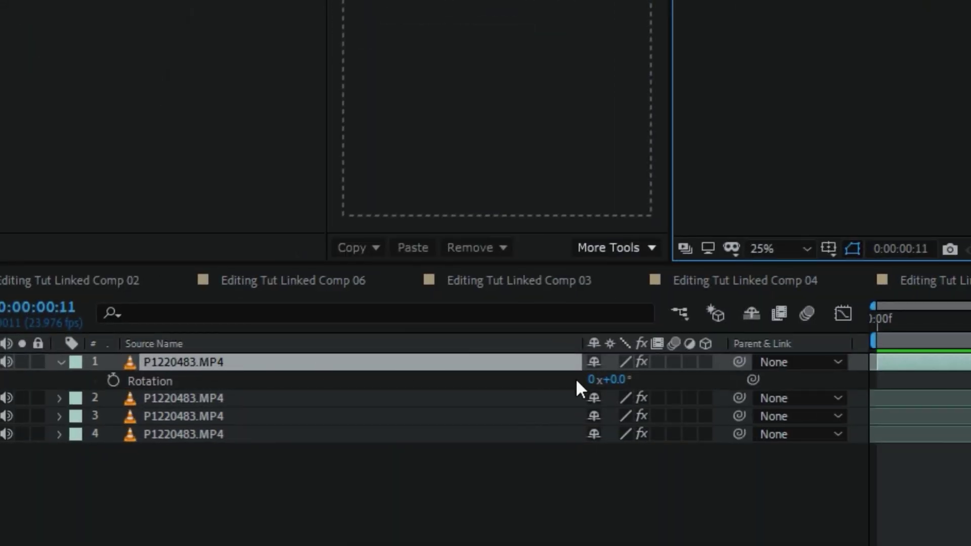
drag(624, 383, 666, 407)
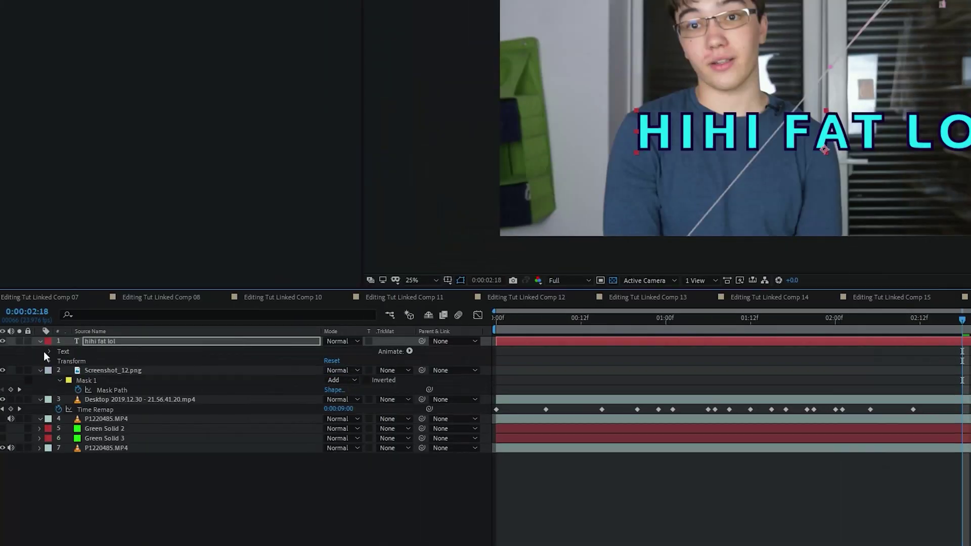
Step: Under the text layer's More Options, set Fill & Stroke to All Strokes Over All Fills
click(53, 372)
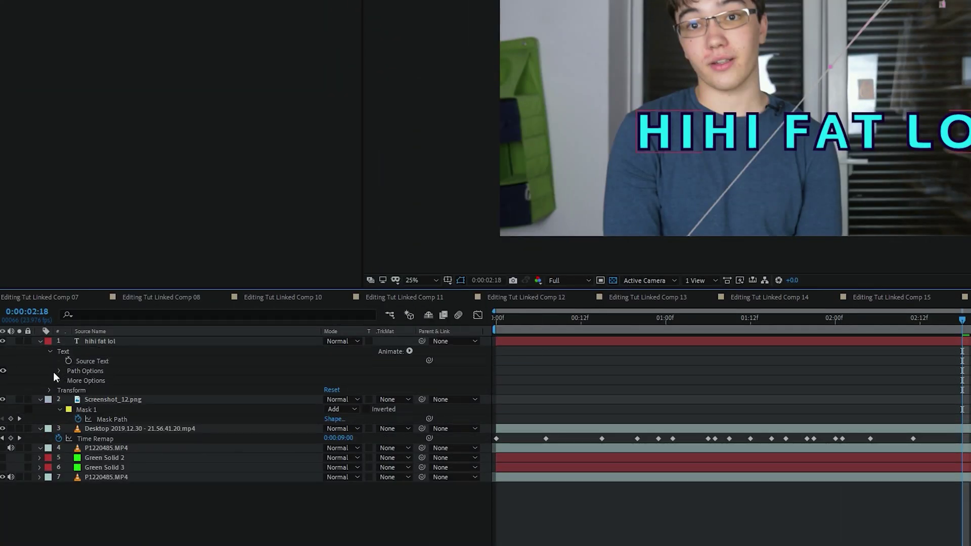
click(58, 370)
click(60, 390)
click(118, 422)
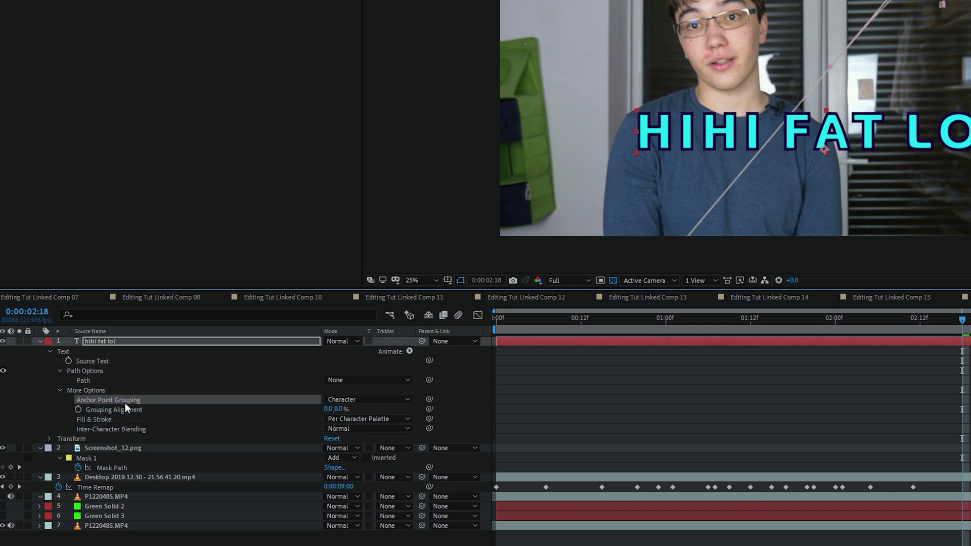
click(351, 457)
click(335, 434)
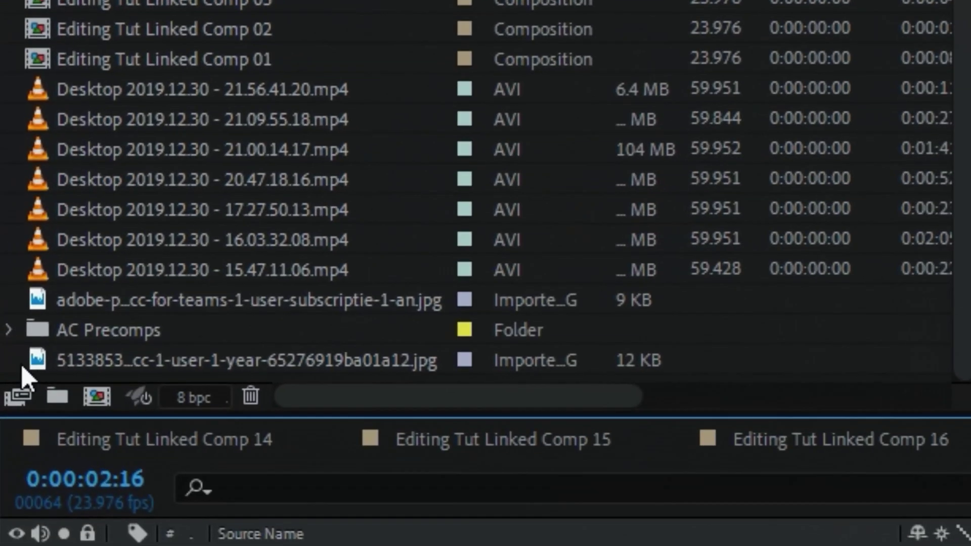
Step: Create a composition from P1220484.MP4 and open its Composition Settings
click(96, 396)
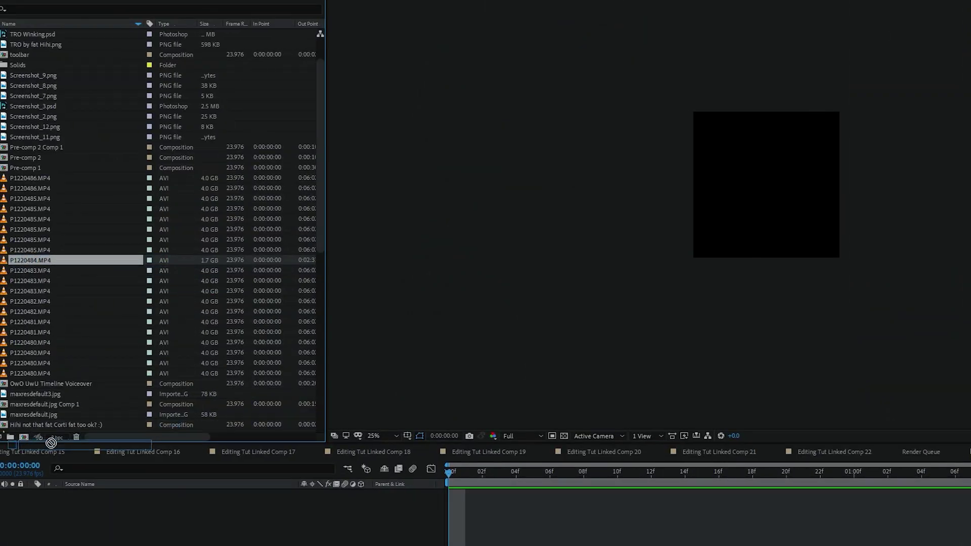
drag(27, 444, 26, 439)
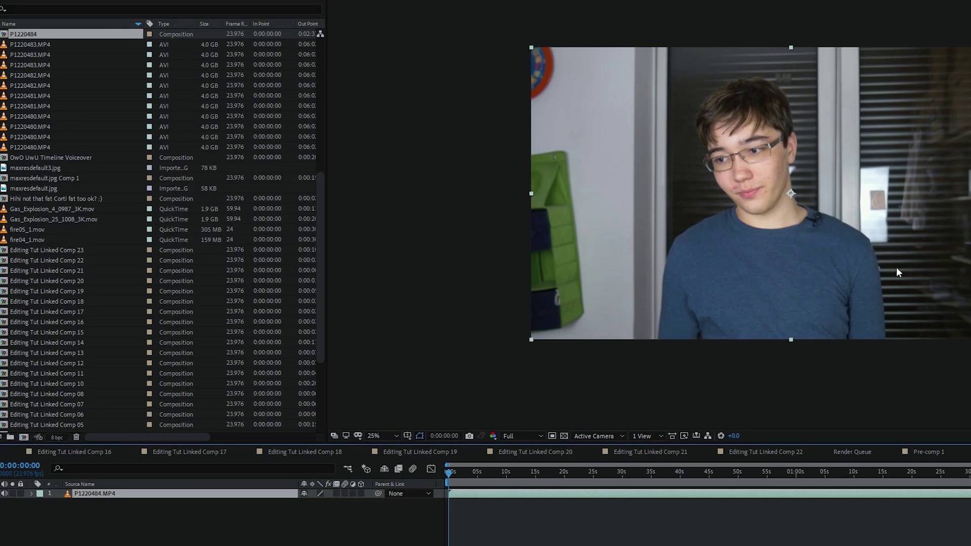
right_click(560, 505)
click(585, 457)
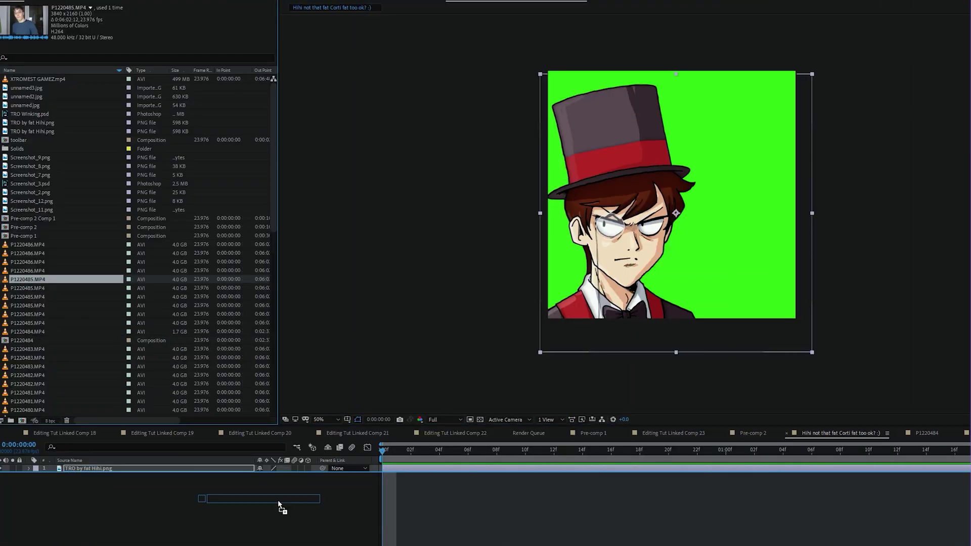
Step: Stack P1220485.MP4 and P1220486.MP4 over the TRO image and split the top clip at the current time
drag(463, 464, 478, 468)
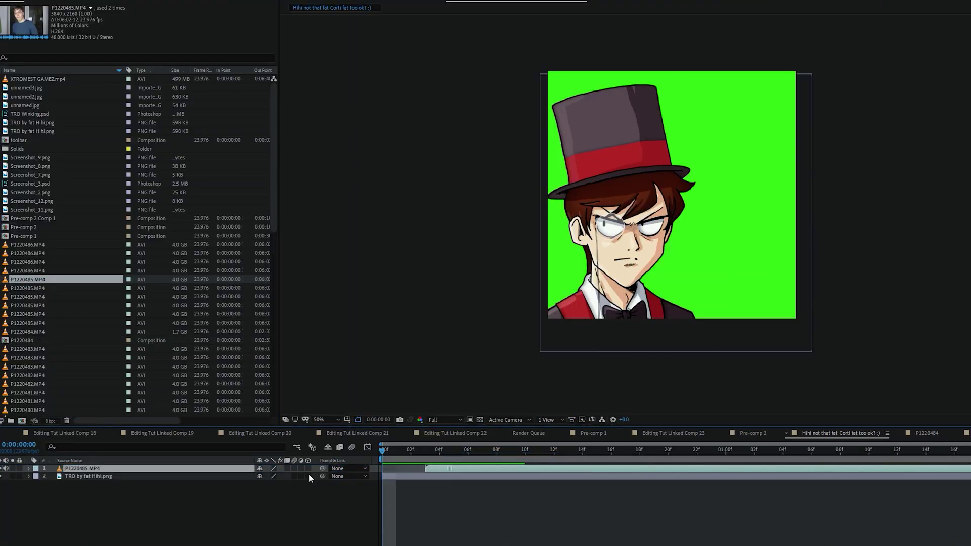
drag(28, 253, 375, 232)
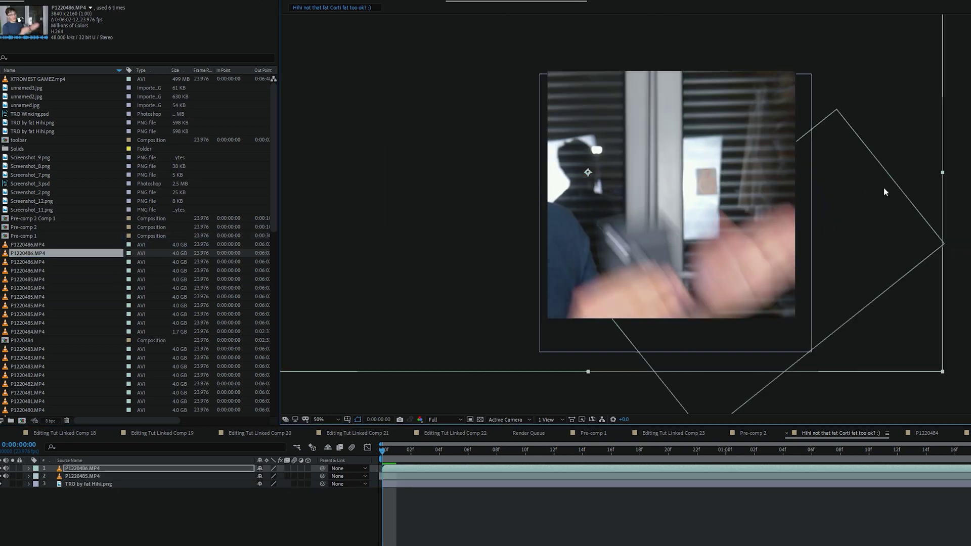
drag(385, 450, 699, 481)
key(ctrl+shift+d)
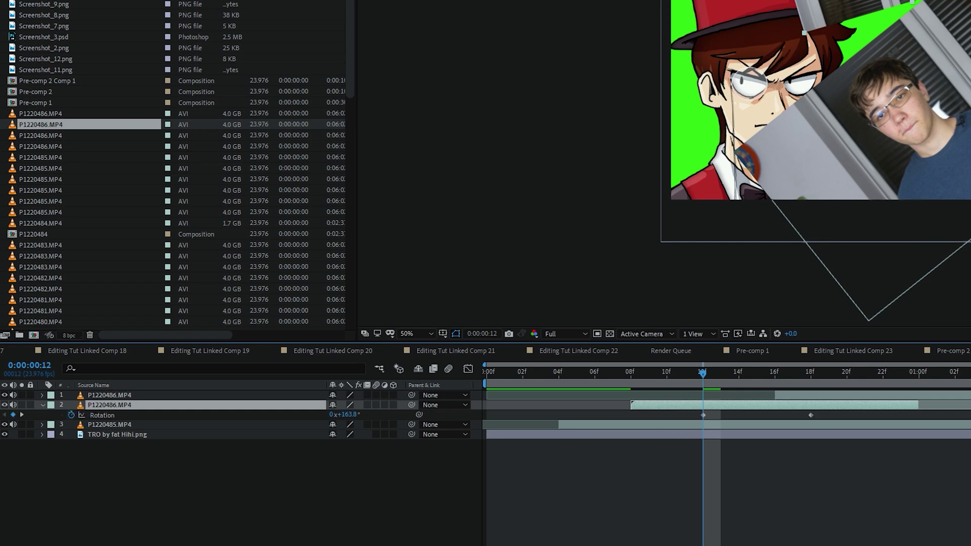
Step: Reveal the second layer's Mask 1 properties and its keyframed Position and Rotation
key(m)
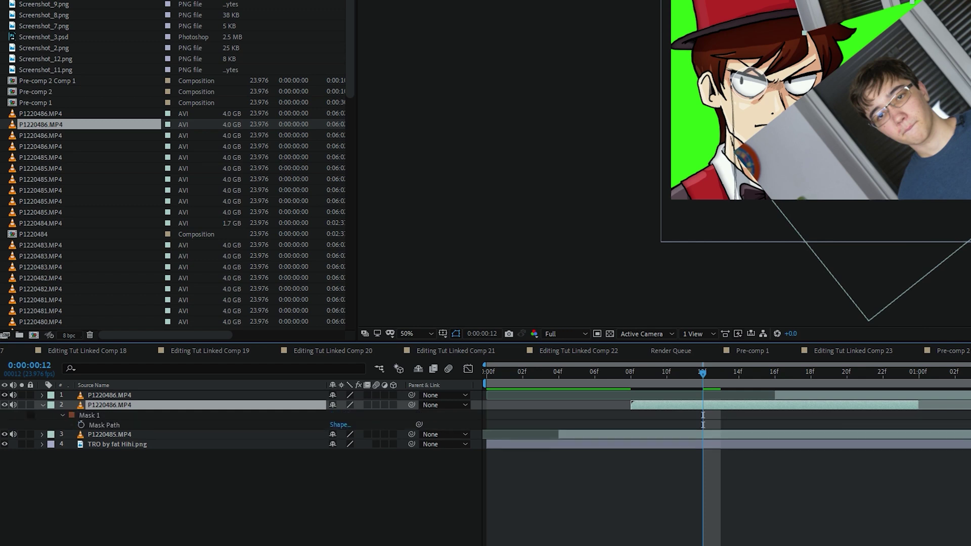
key(m)
key(m)
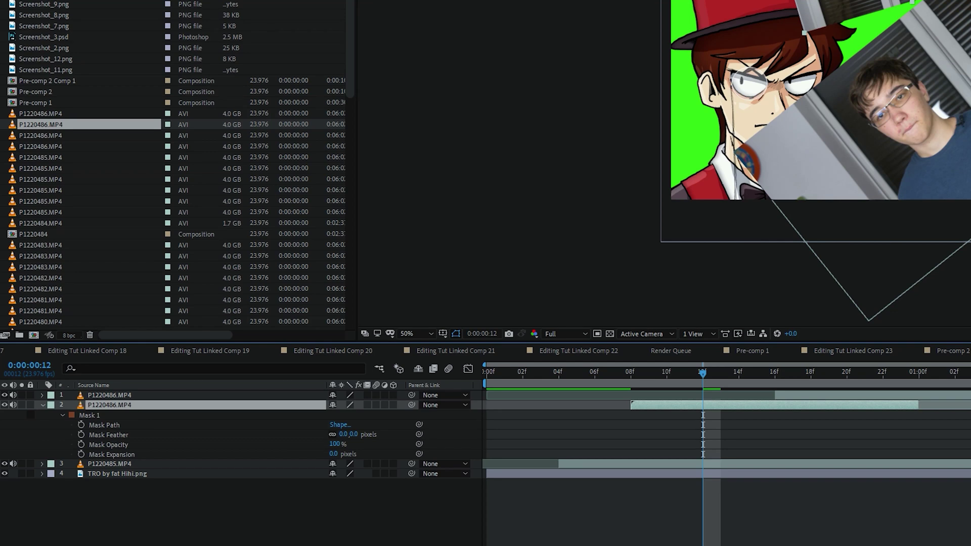
key(u)
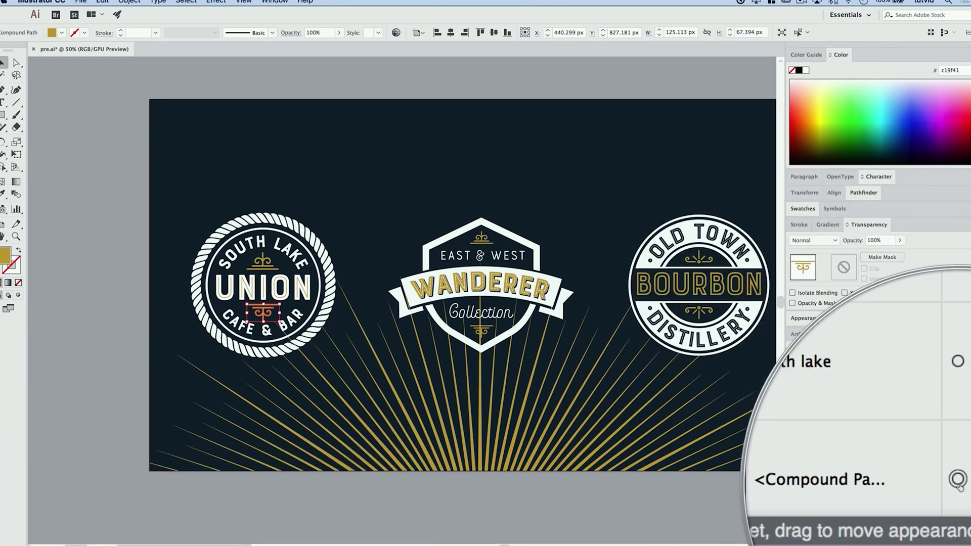
Step: Scroll down in Illustrator while preparing the Union logo's opacity mask
scroll(906, 405, down, 2)
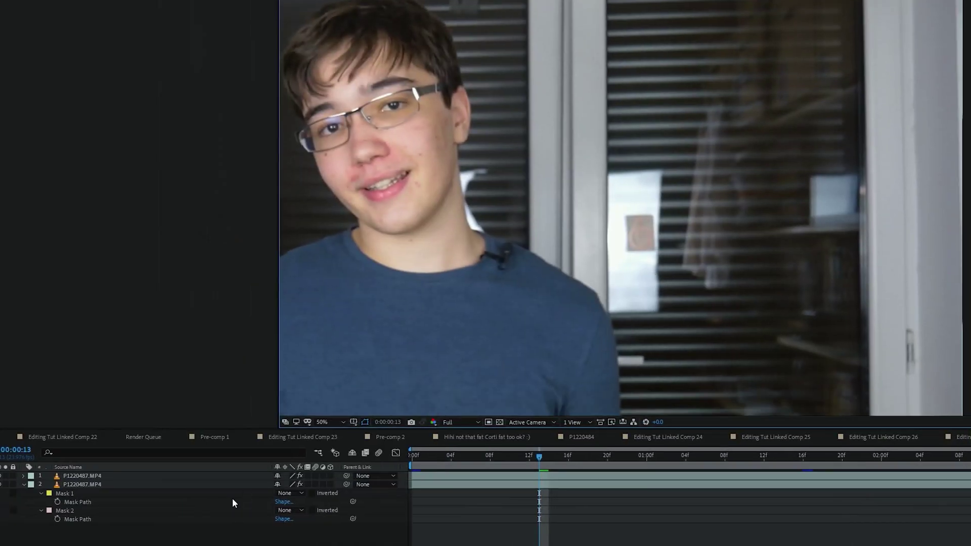
Step: Set Mask 1 and Mask 2 to Add mode
click(299, 516)
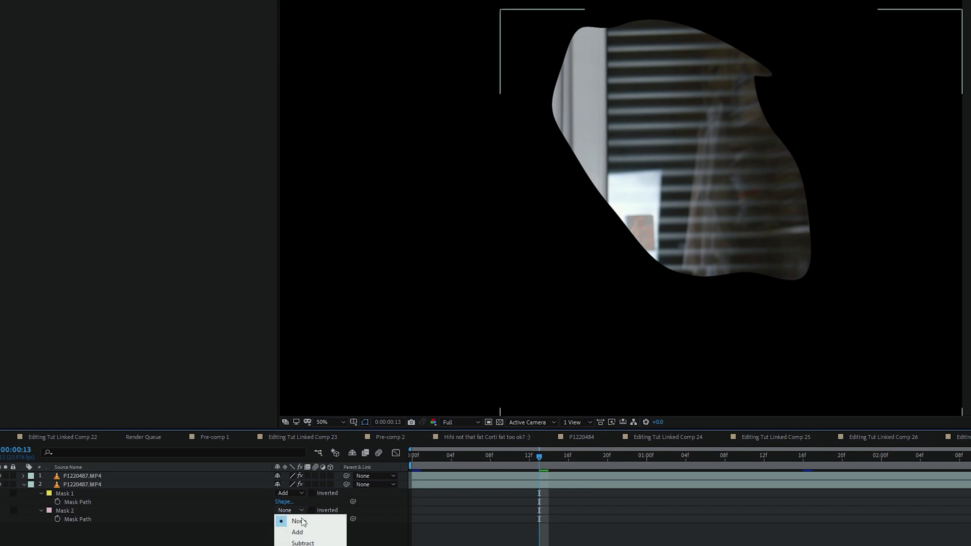
click(311, 535)
scroll(706, 143, down, 2)
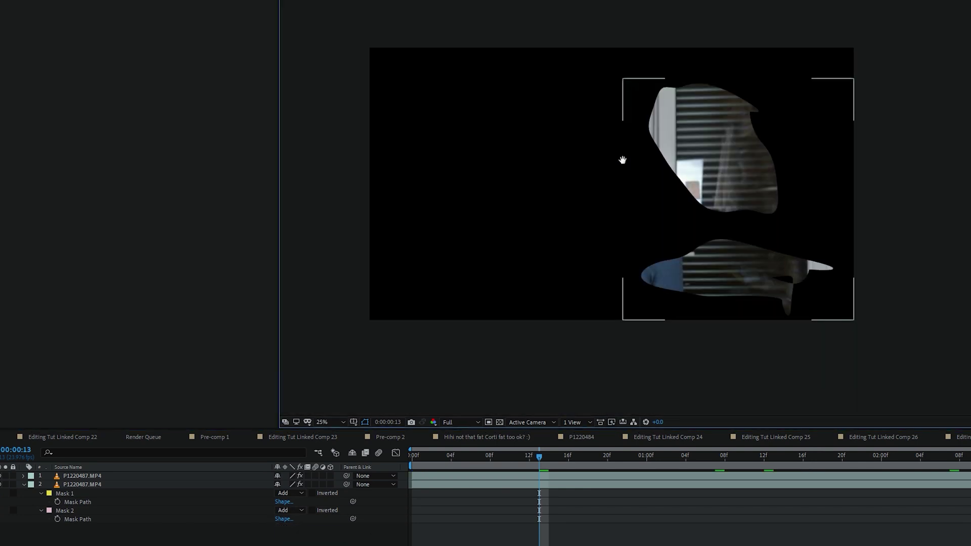
Step: Switch both masks to Darken mode and choose the mask the Stroke effect follows
click(290, 494)
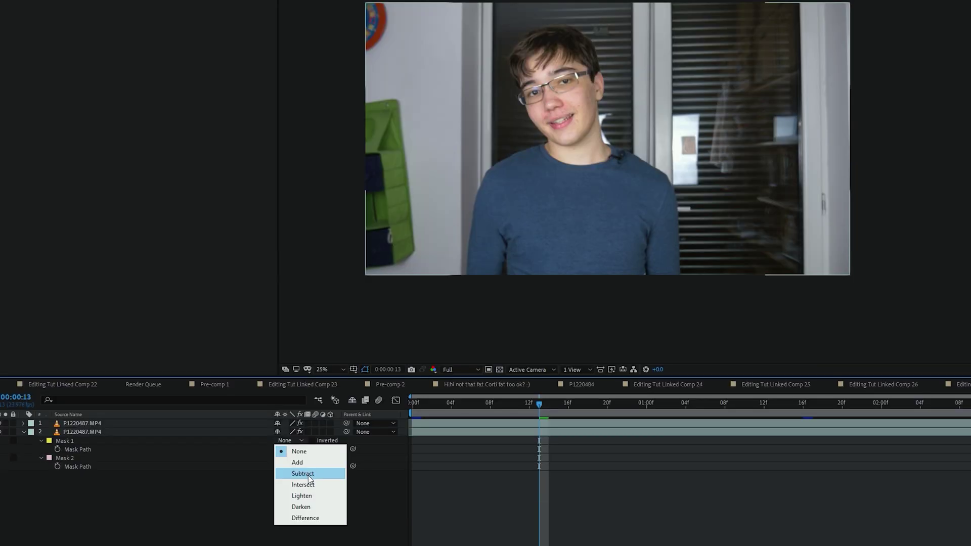
click(292, 458)
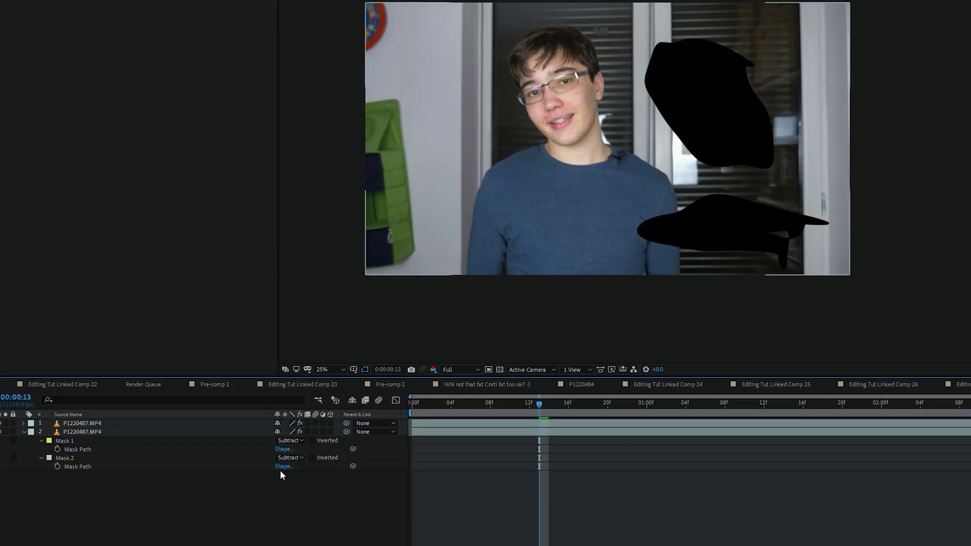
click(290, 440)
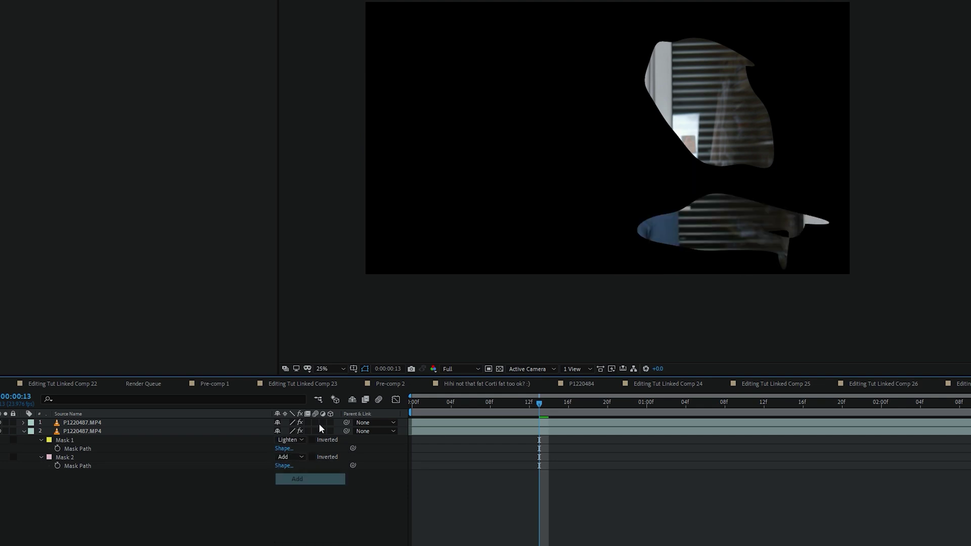
click(800, 181)
click(302, 524)
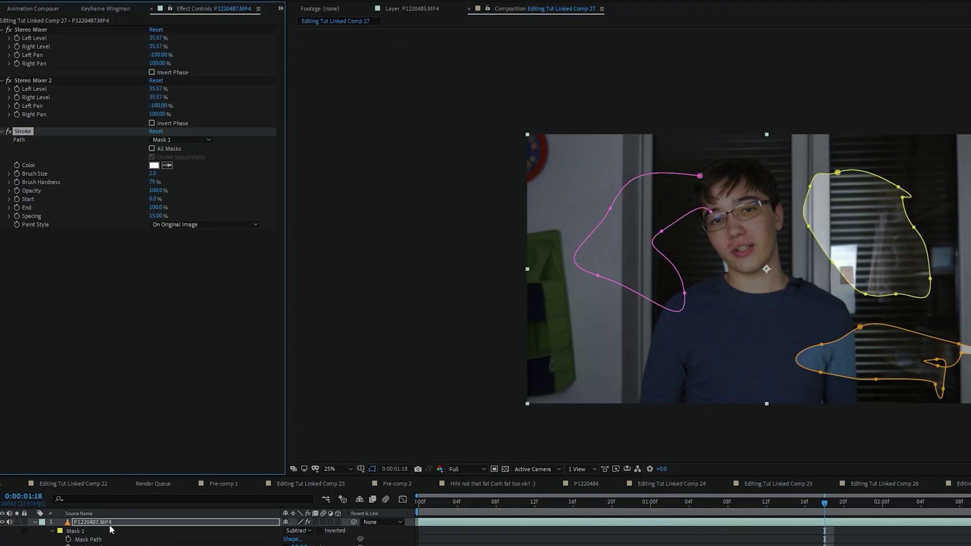
click(181, 140)
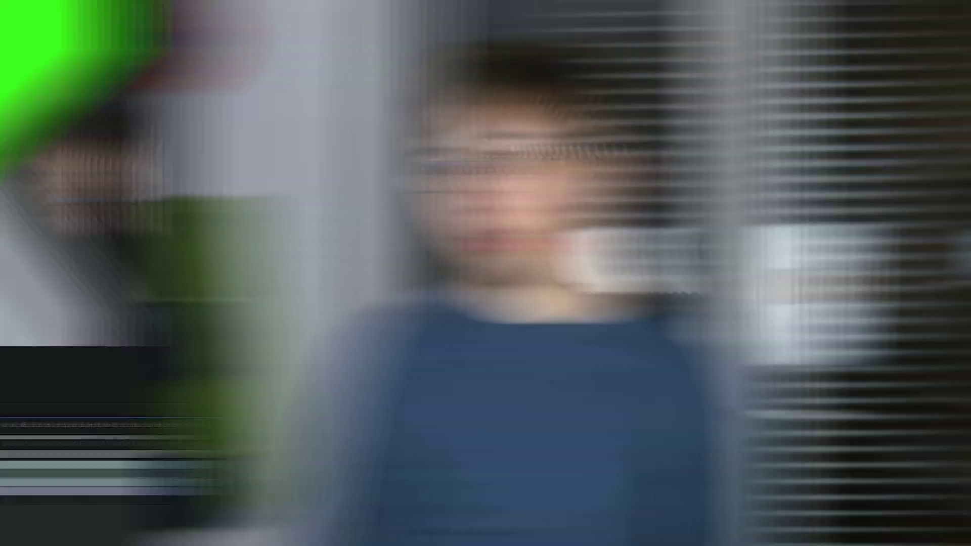
Step: Select both Position keyframes of the TRO by fat Hihi.png layer and apply Easy Ease
drag(754, 509, 415, 467)
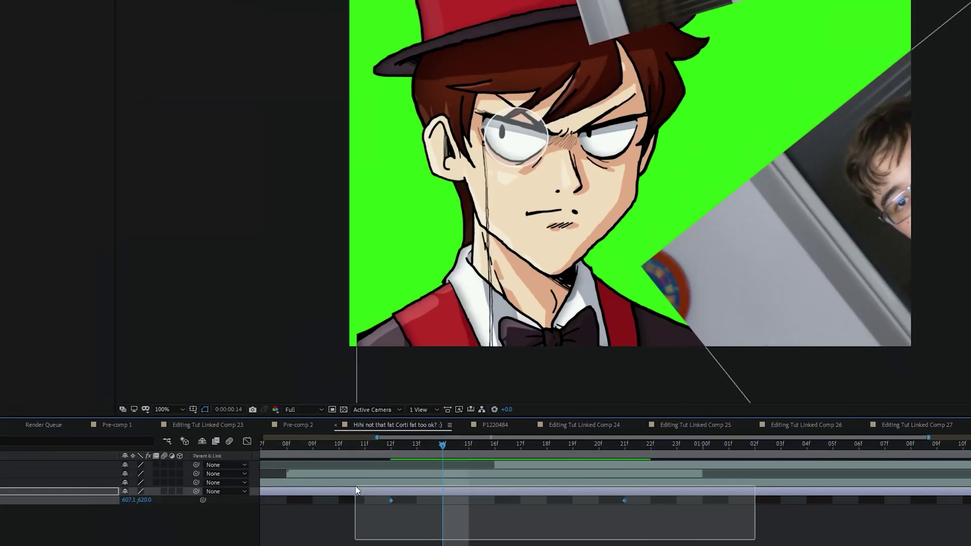
drag(355, 490, 357, 490)
right_click(391, 501)
mouse_move(458, 491)
click(567, 526)
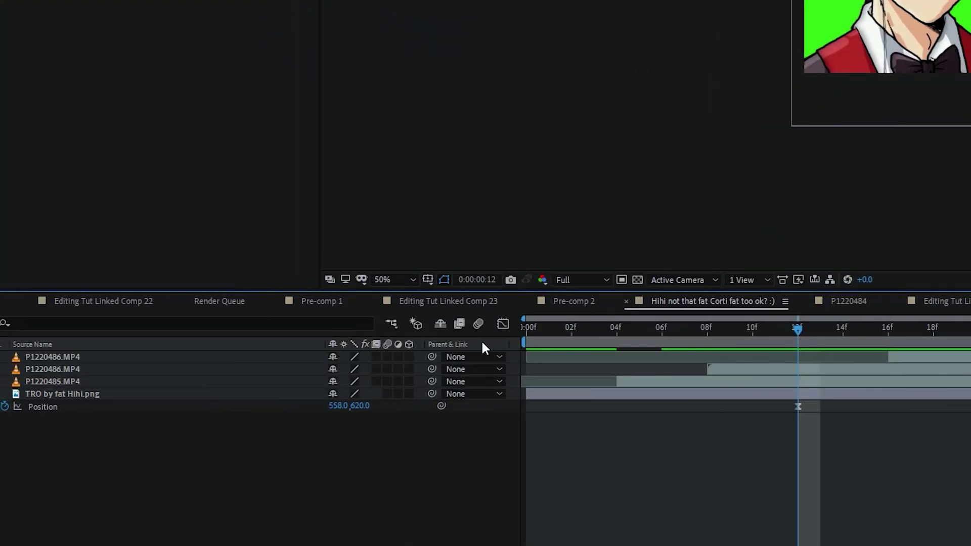
Step: Turn on the Graph Editor and switch it to the Position value graph instead of speed
key(shift+F3)
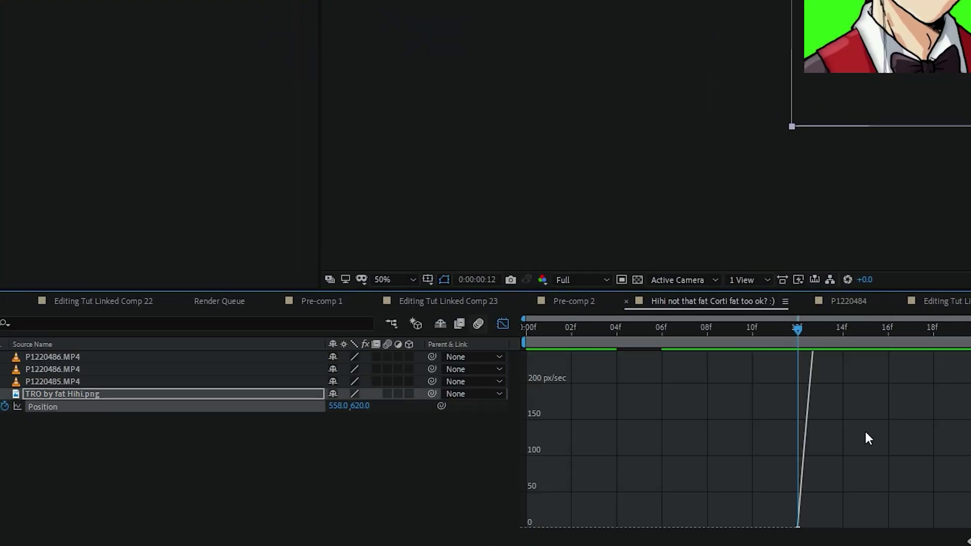
right_click(737, 478)
click(802, 329)
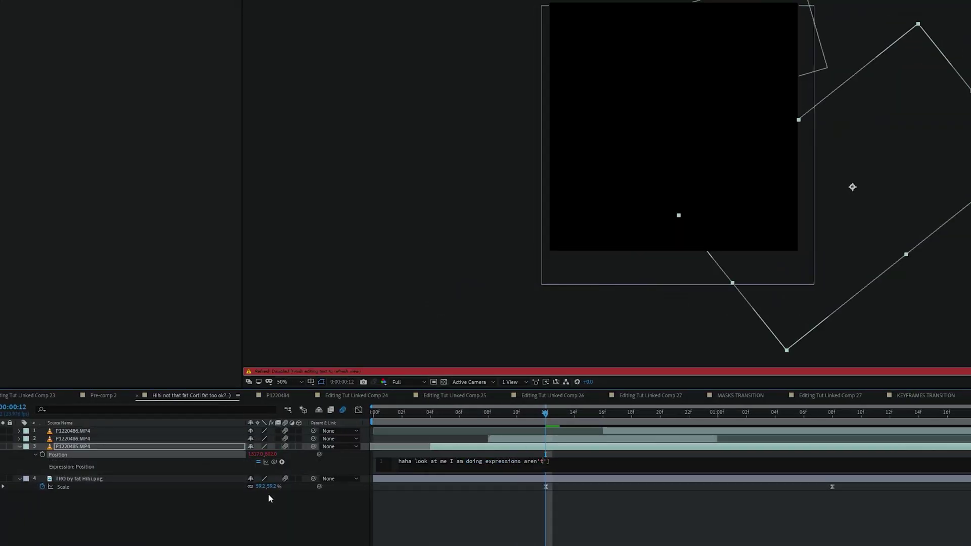
Step: Replace the Position expression text with wiggle(5,50)
key(ctrl+a)
text(wiggle(5,50))
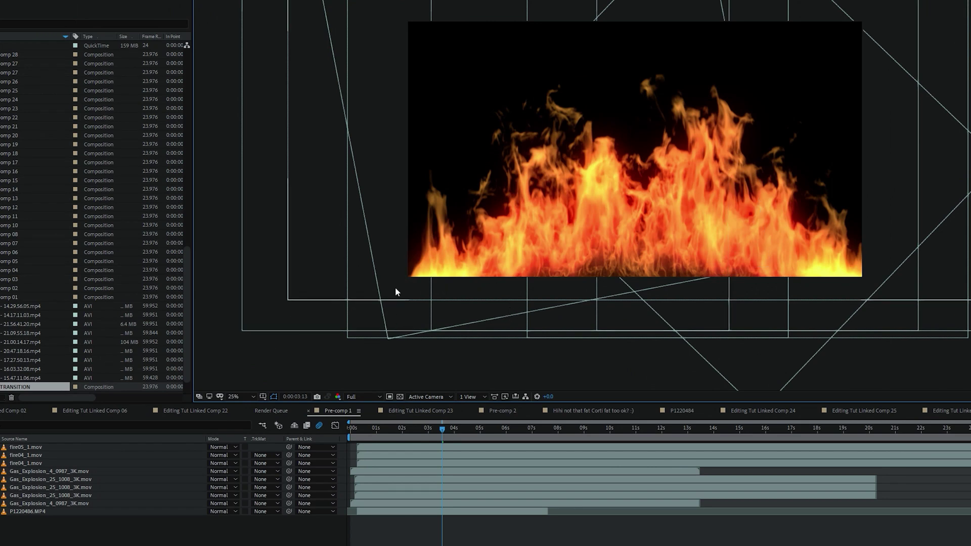
Step: Set the blending mode of fire05_1 and the fire04_1 layers to Add
click(226, 448)
click(228, 146)
click(223, 455)
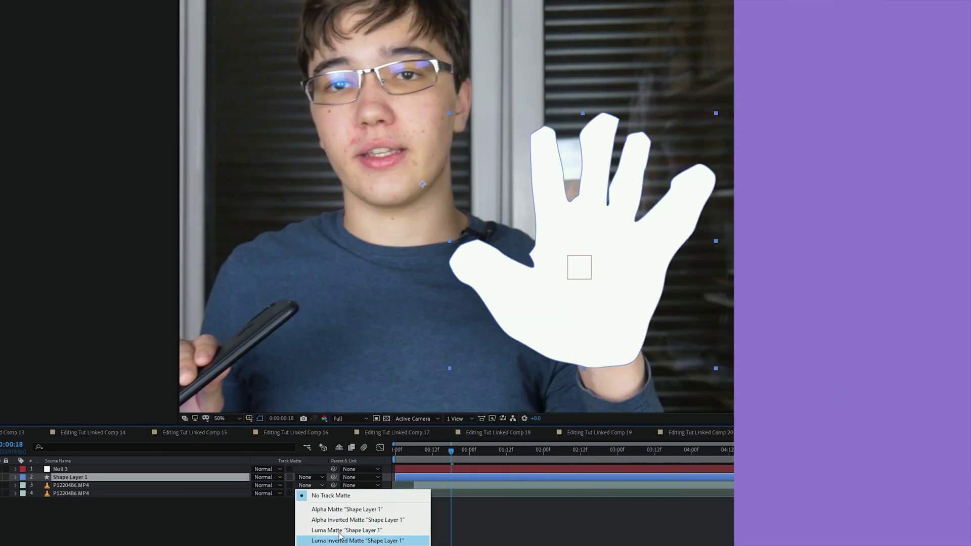
Step: Set the track mattes: Luma Matte for the hand, Alpha Matte for Shape Layer 1, and Luma Inverted Matte for Shape Layer 2
click(338, 530)
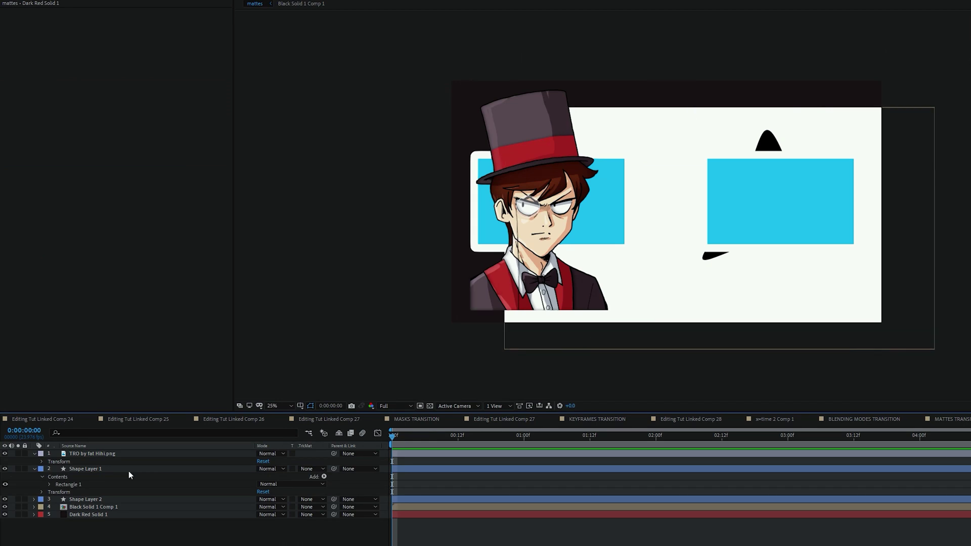
click(119, 454)
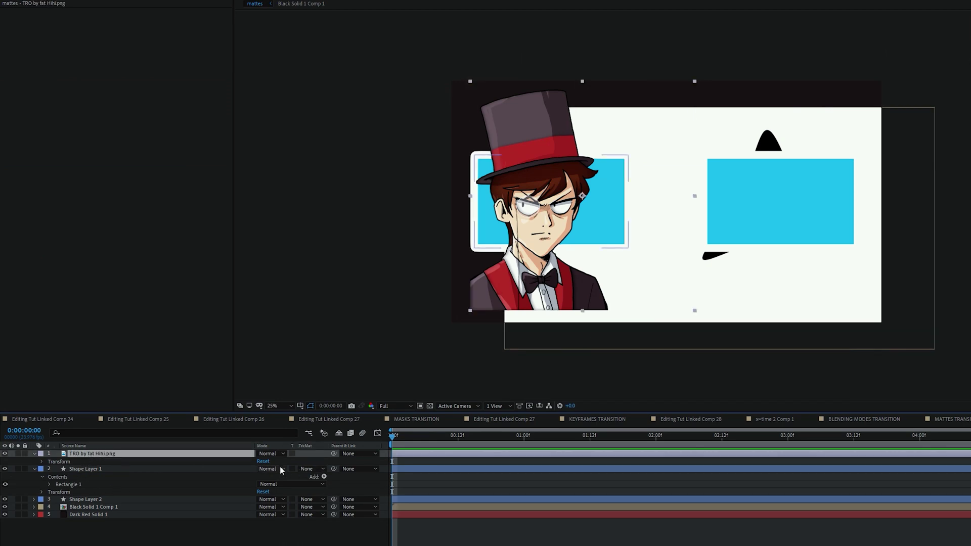
click(334, 491)
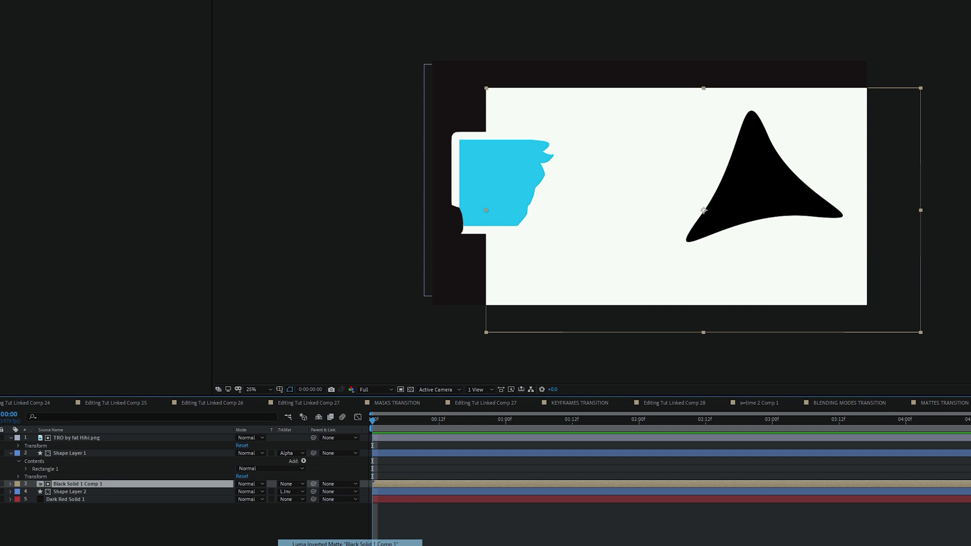
click(349, 543)
click(568, 190)
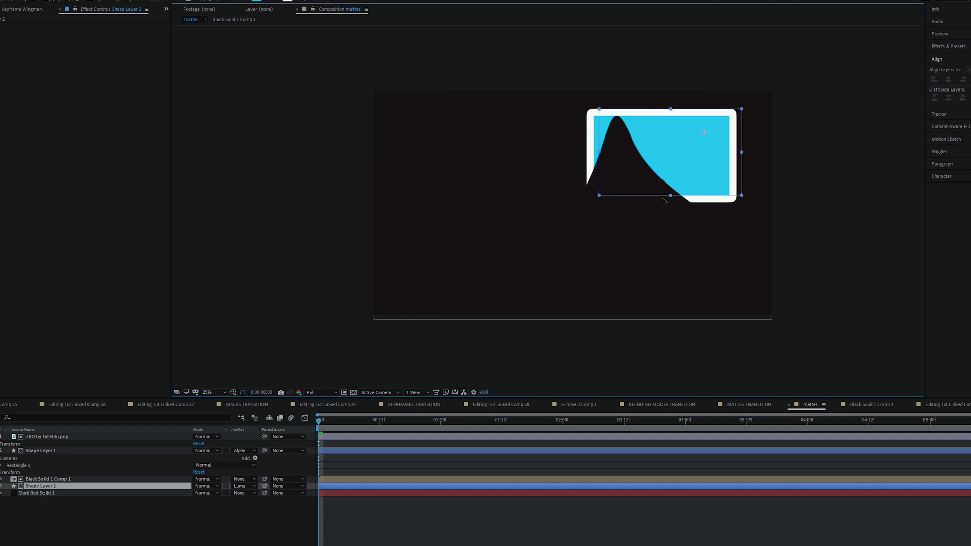
click(244, 486)
click(262, 534)
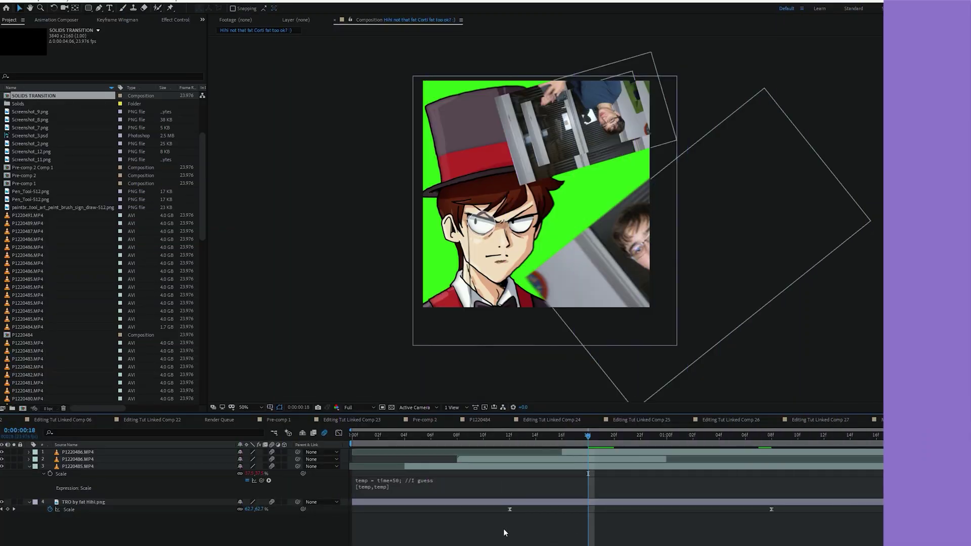
Step: Add a new solid layer, Dark Red Solid 3, to the character composition
right_click(504, 528)
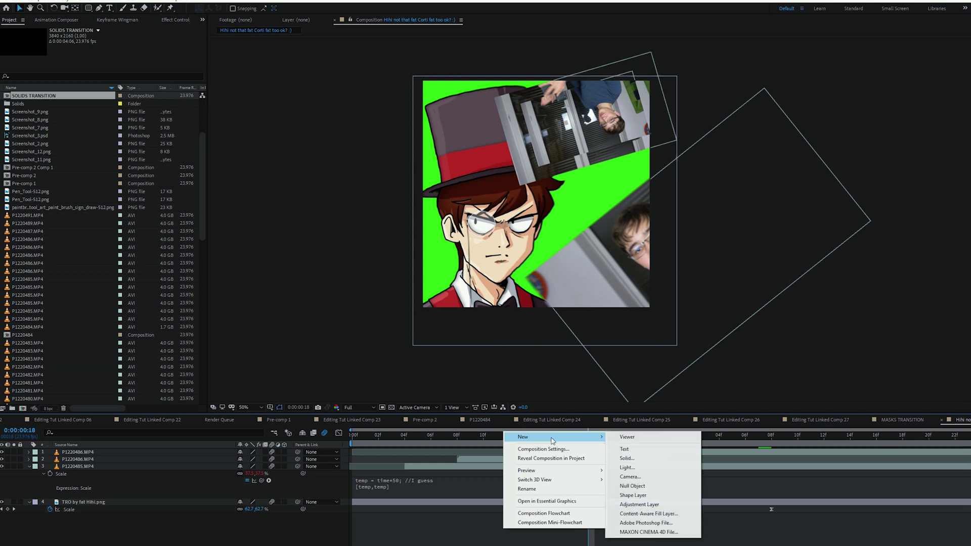
click(632, 460)
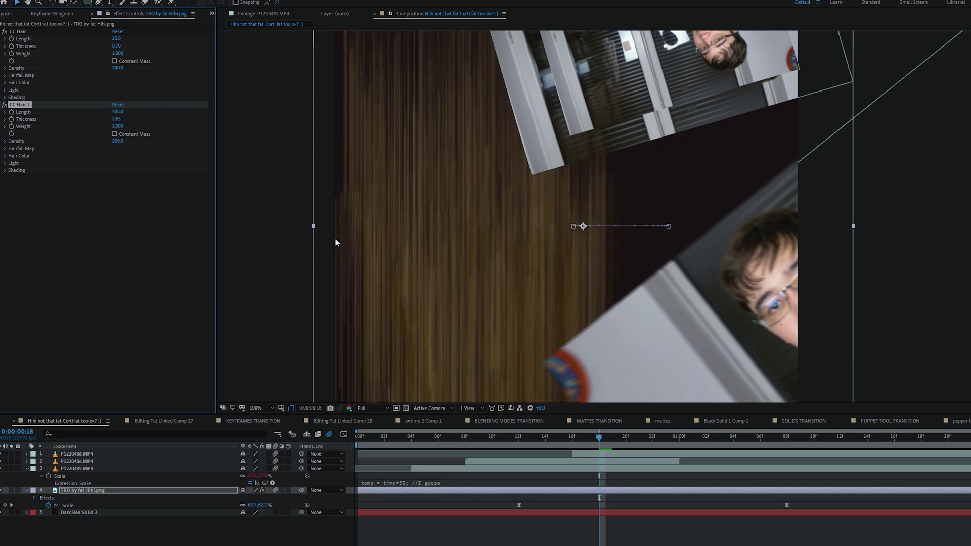
Step: Zoom the viewer out and back in to inspect the CC Hair strands
key(comma)
key(period)
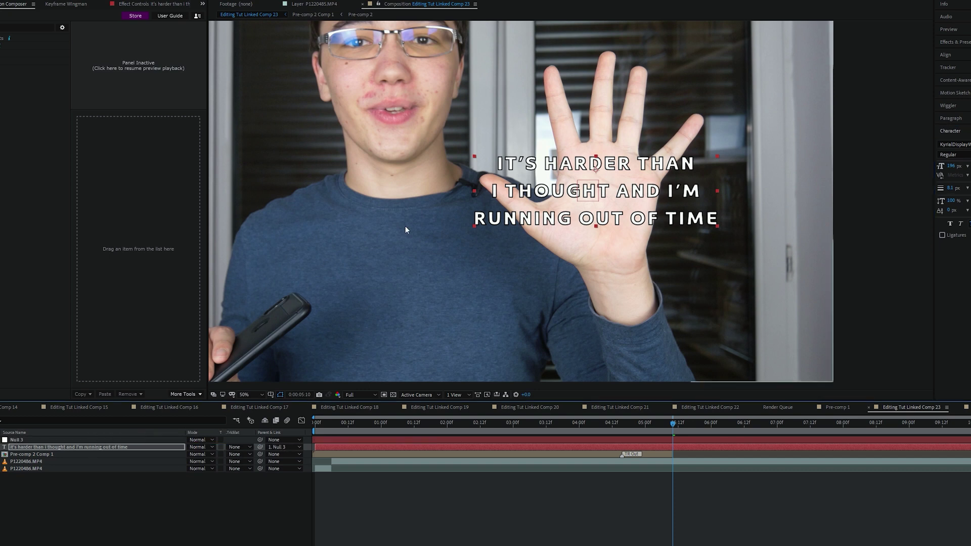
Step: Scrub back along the timeline to check that the caption follows Null 3
scroll(405, 229, down, 2)
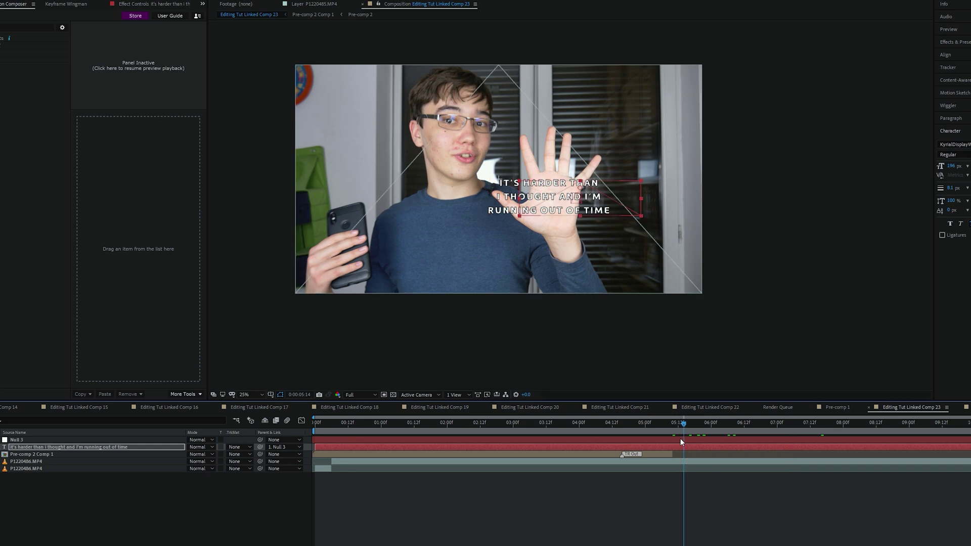
drag(681, 438, 624, 442)
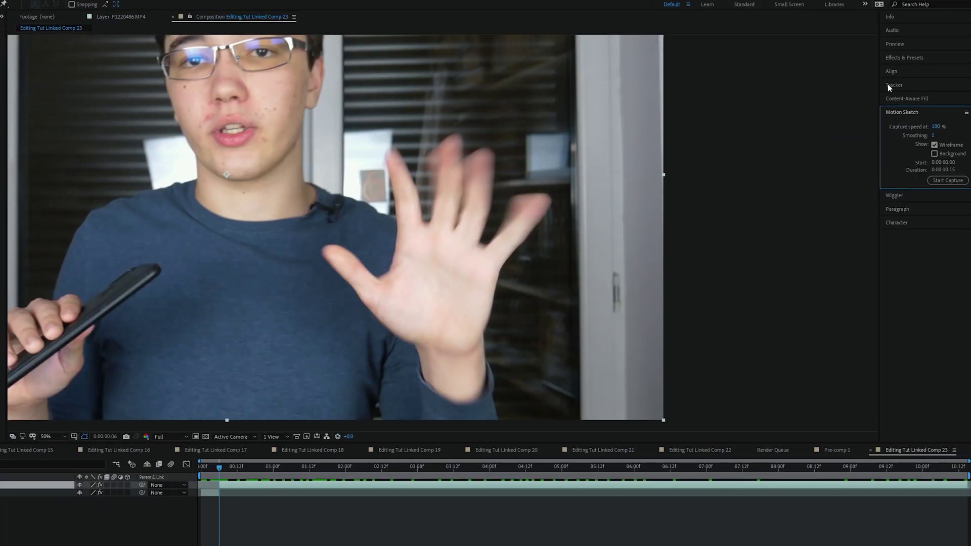
Step: Start a Track Motion on P1220486.MP4 from the Tracker panel
click(893, 85)
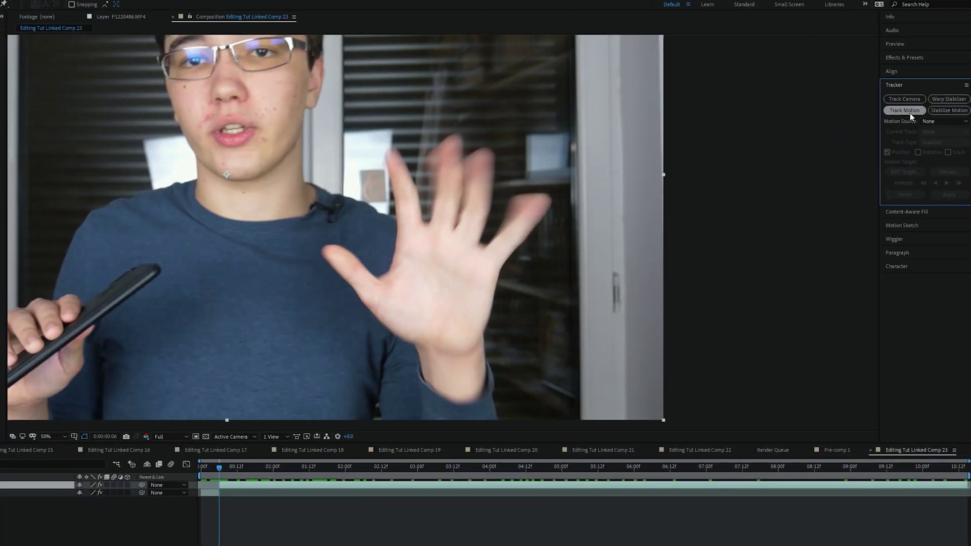
click(904, 110)
scroll(496, 200, up, 4)
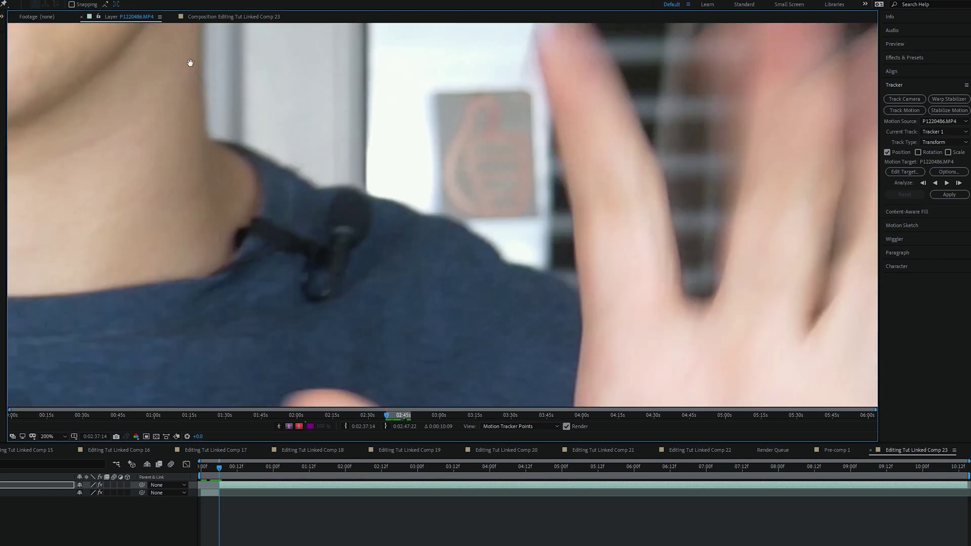
scroll(259, 181, down, 3)
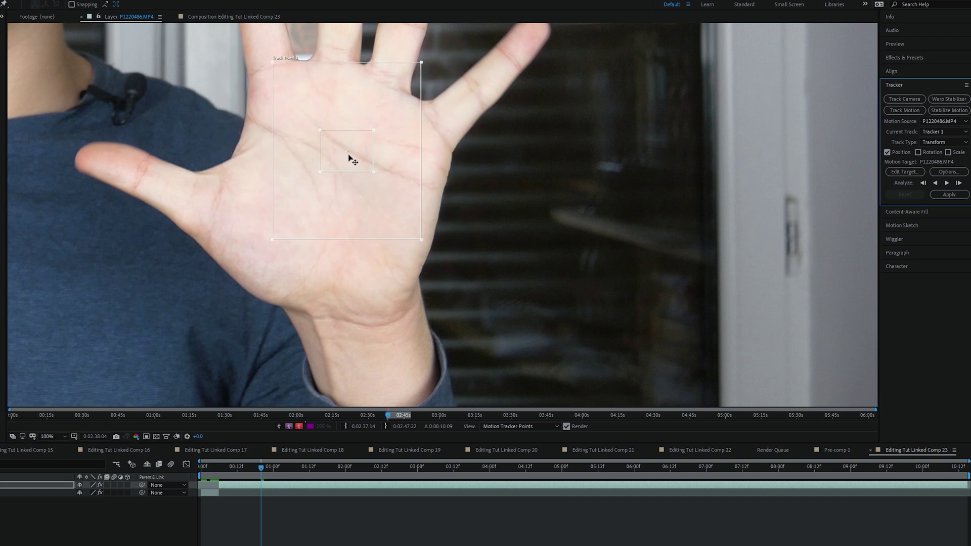
Step: Place Track Point 1 on the palm, shrink its search box, and analyze forward
drag(351, 156, 360, 206)
scroll(359, 206, up, 3)
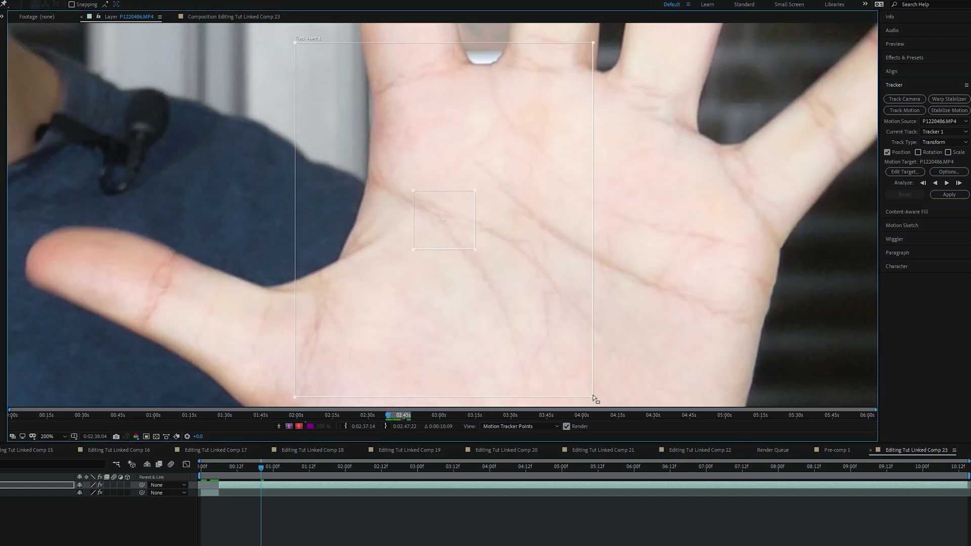
drag(559, 332, 545, 319)
scroll(539, 311, down, 3)
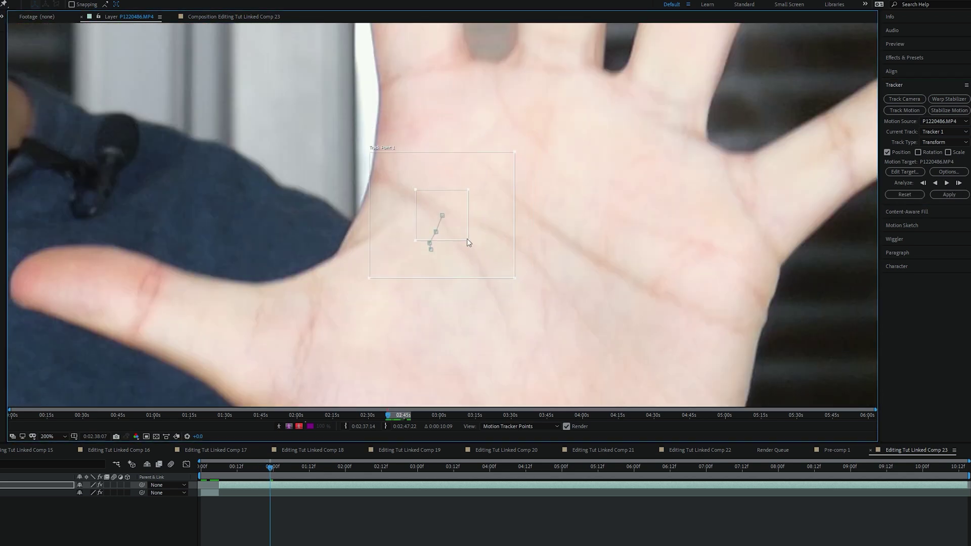
click(947, 183)
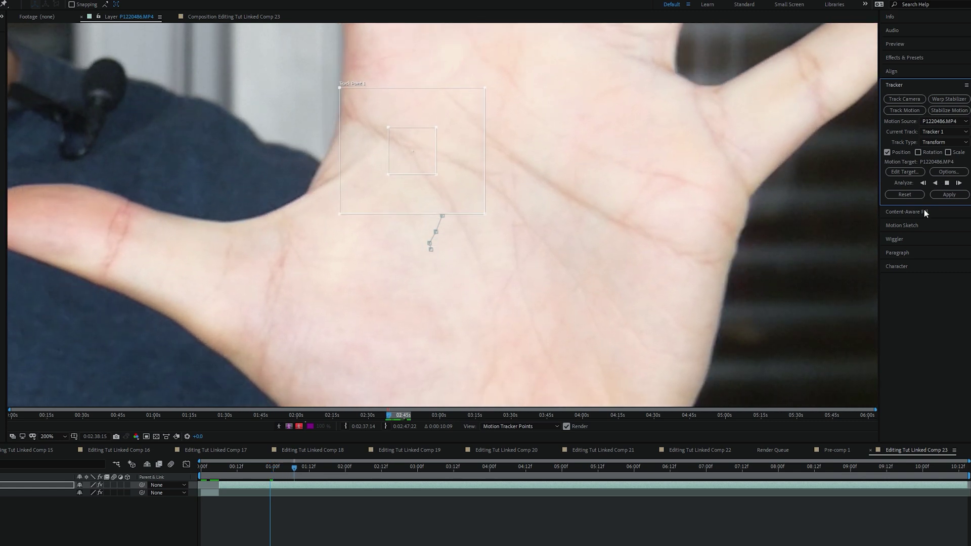